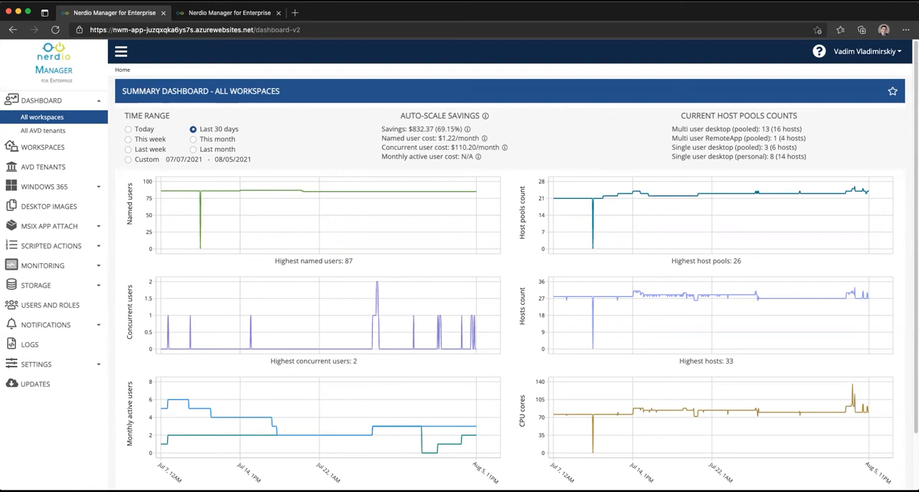
# In Spring Update Workspace's dynamic host pools, open the Run script dialog for all hosts in the AppAttach Demo pool
pyautogui.click(52, 154)
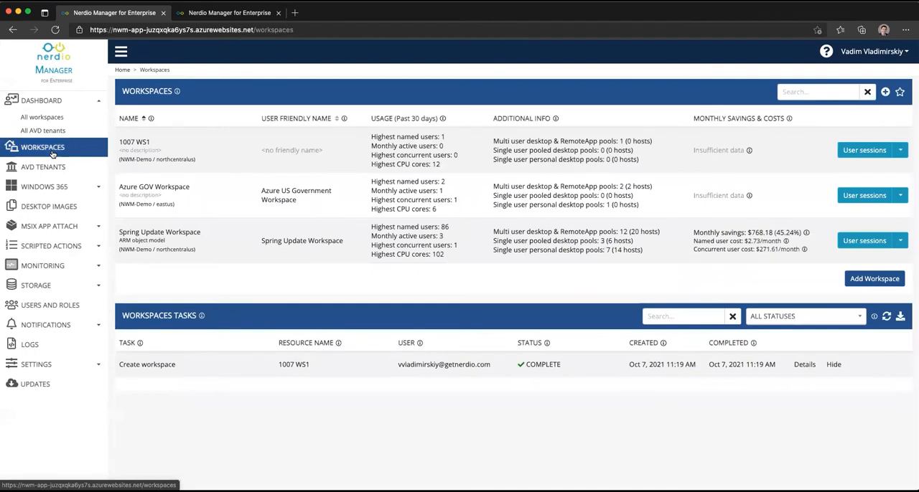
pyautogui.click(169, 233)
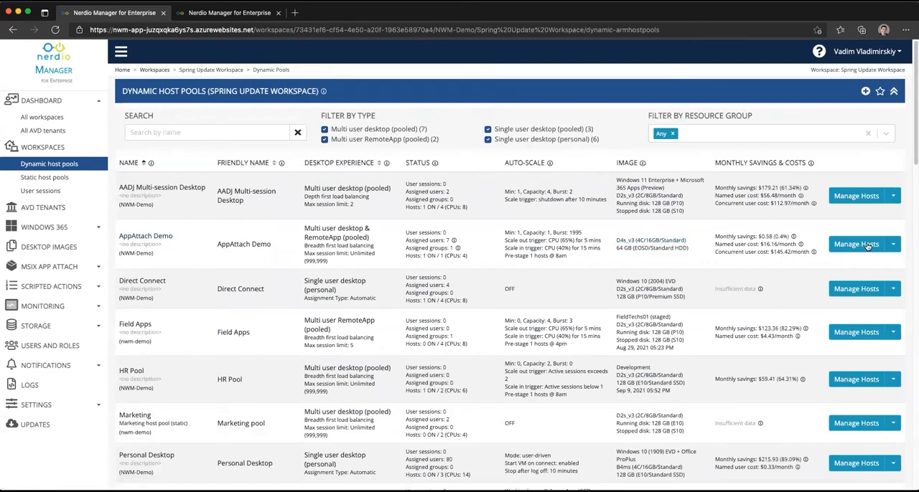
pyautogui.click(893, 244)
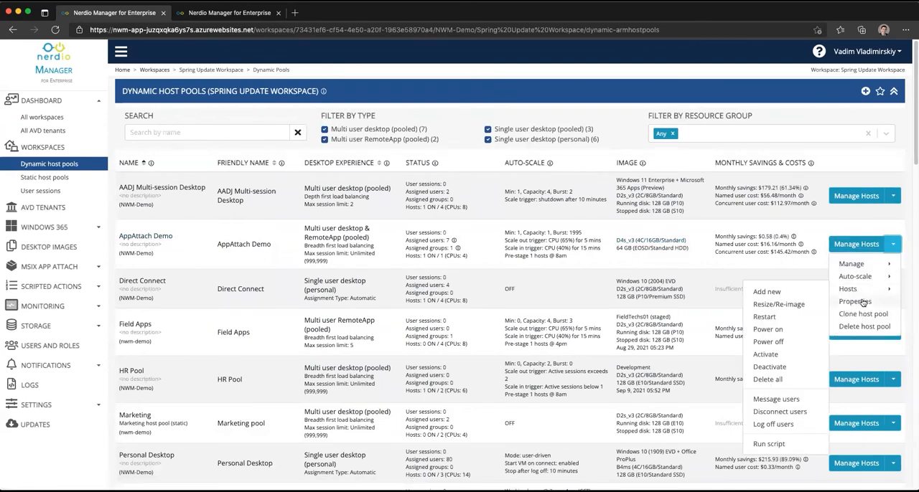
pyautogui.click(783, 445)
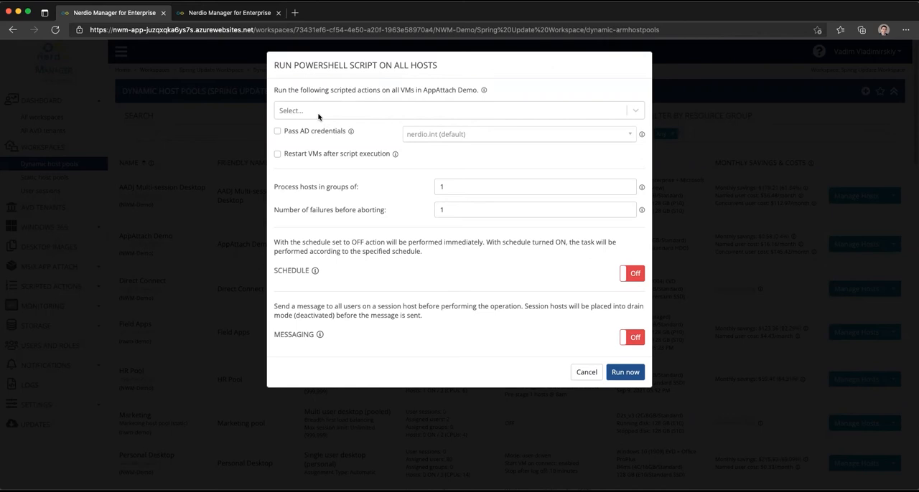
# Choose the scripted actions Add Computer to Security Group and Test Script to run on the pool's VMs
pyautogui.click(318, 113)
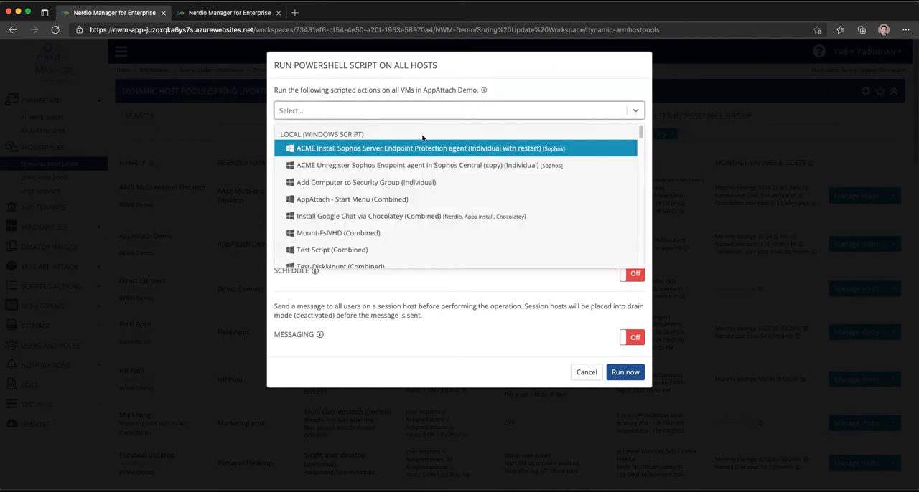
pyautogui.moveTo(641, 141)
pyautogui.mouseDown()
pyautogui.moveTo(639, 177)
pyautogui.moveTo(640, 133)
pyautogui.mouseUp()
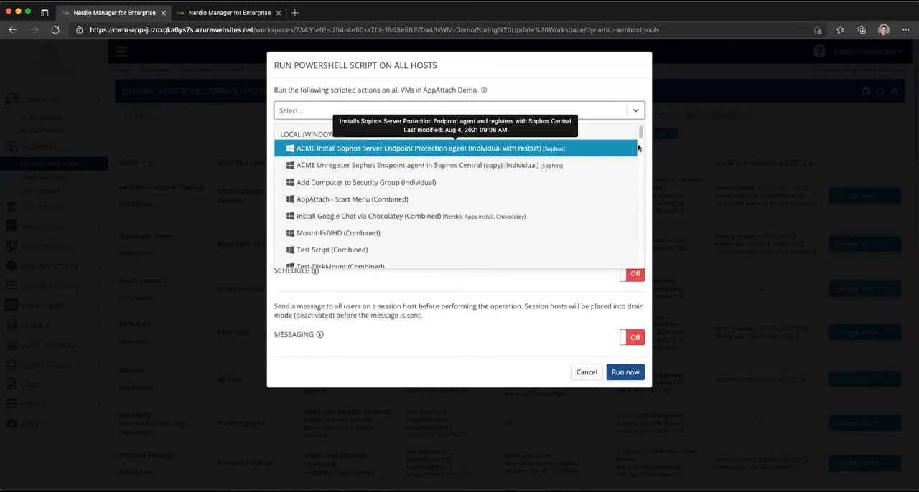
pyautogui.moveTo(644, 133); pyautogui.dragTo(622, 165)
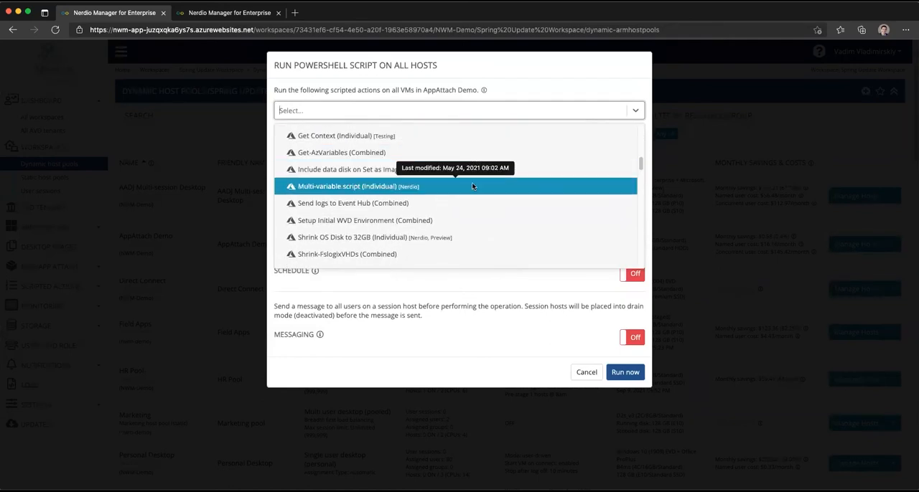
pyautogui.moveTo(644, 164); pyautogui.dragTo(642, 129)
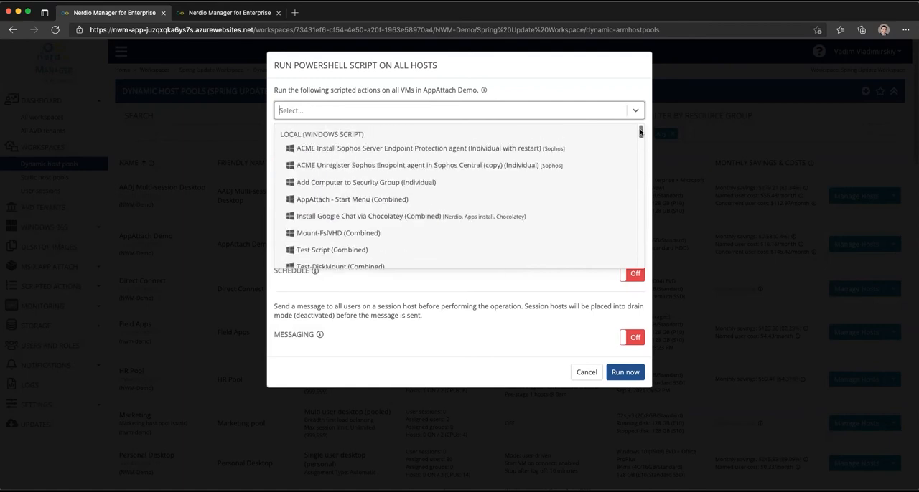
pyautogui.click(514, 181)
pyautogui.click(579, 123)
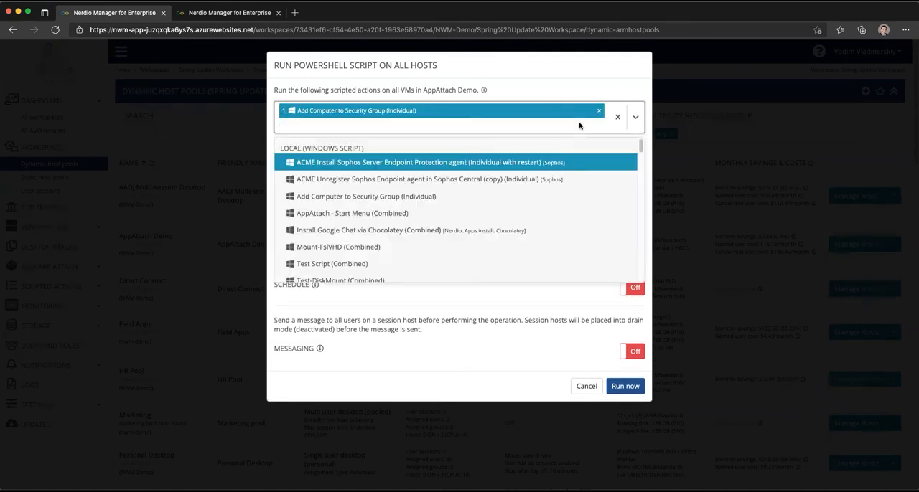
pyautogui.click(392, 262)
# Add the scripted actions Shrink OS Disk (1), Shrink FSLogix Profiles and Un-assign user from desktop to the run list
pyautogui.click(371, 142)
pyautogui.scroll(-10, 383, 266)
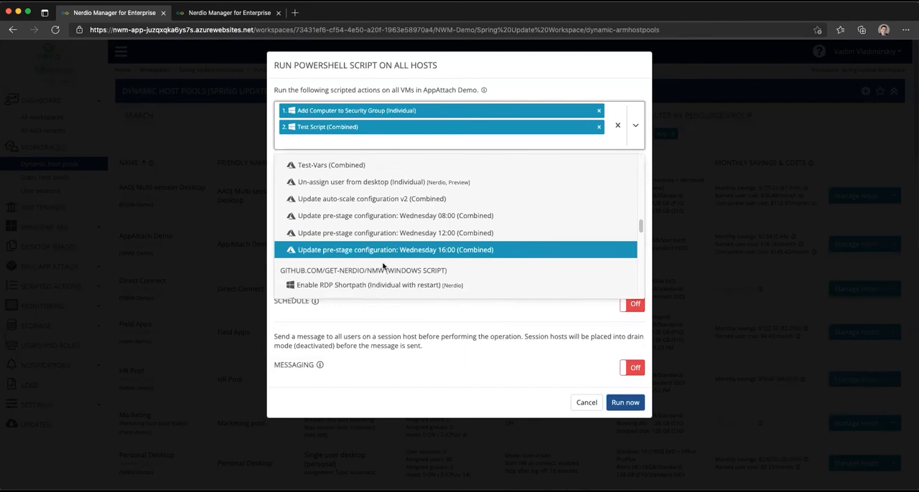
pyautogui.scroll(-5, 348, 266)
pyautogui.click(345, 255)
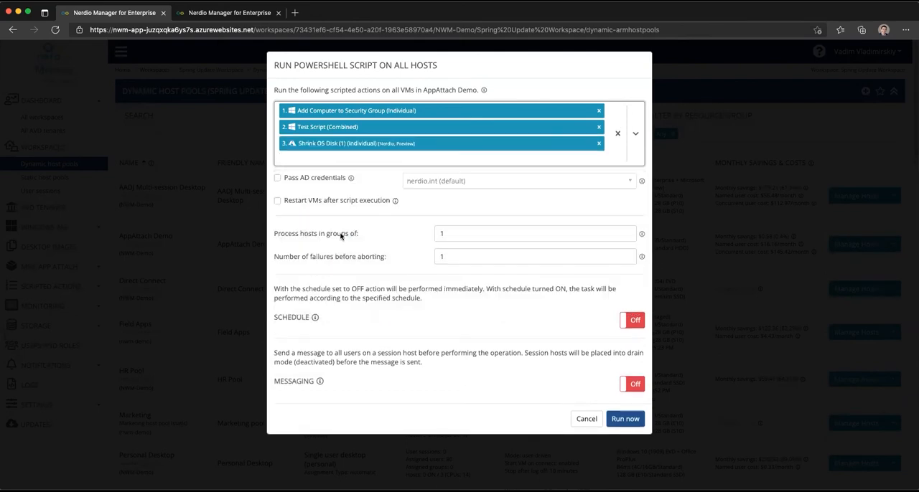
pyautogui.click(329, 160)
pyautogui.scroll(-5, 329, 280)
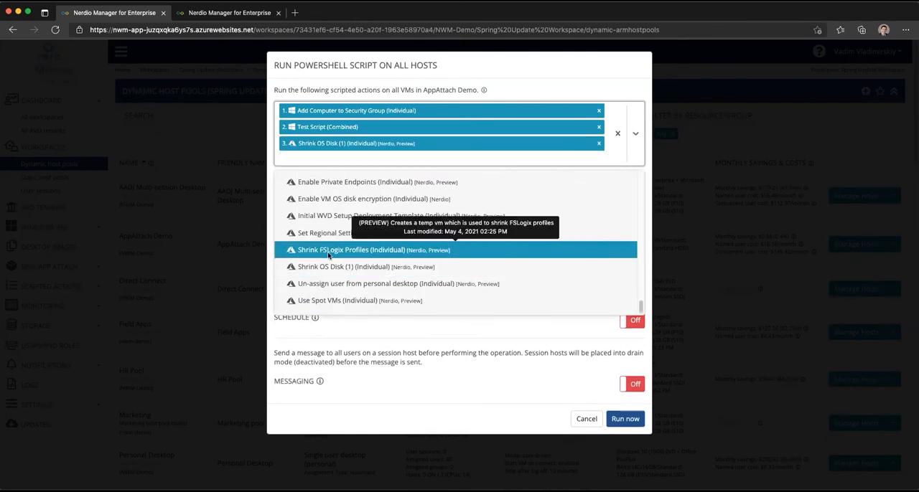
pyautogui.click(330, 256)
pyautogui.click(316, 180)
pyautogui.scroll(-10, 452, 302)
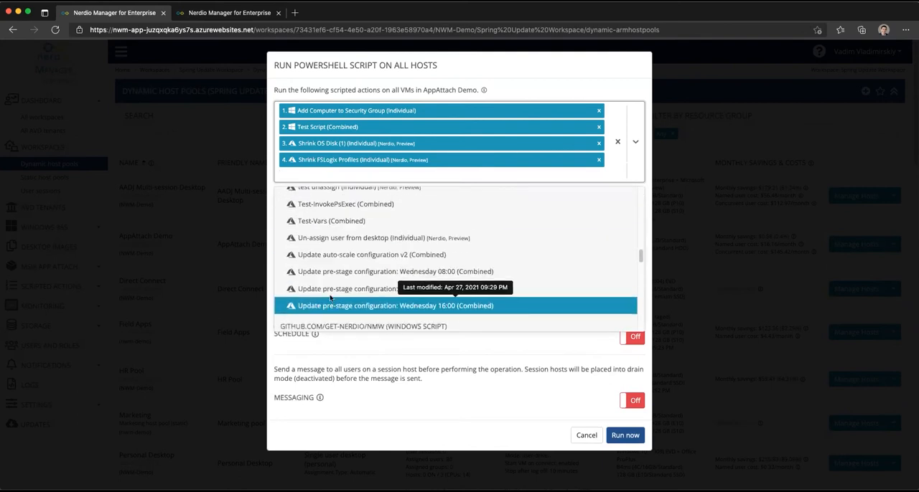
pyautogui.click(329, 210)
# Reorder the first four actions to Shrink OS Disk (1), Shrink FSLogix Profiles, Test Script, Add Computer to Security Group, and dismiss the dialog without running
pyautogui.moveTo(327, 160); pyautogui.dragTo(324, 127)
pyautogui.moveTo(320, 161)
pyautogui.mouseDown()
pyautogui.moveTo(320, 101)
pyautogui.moveTo(319, 146)
pyautogui.mouseUp()
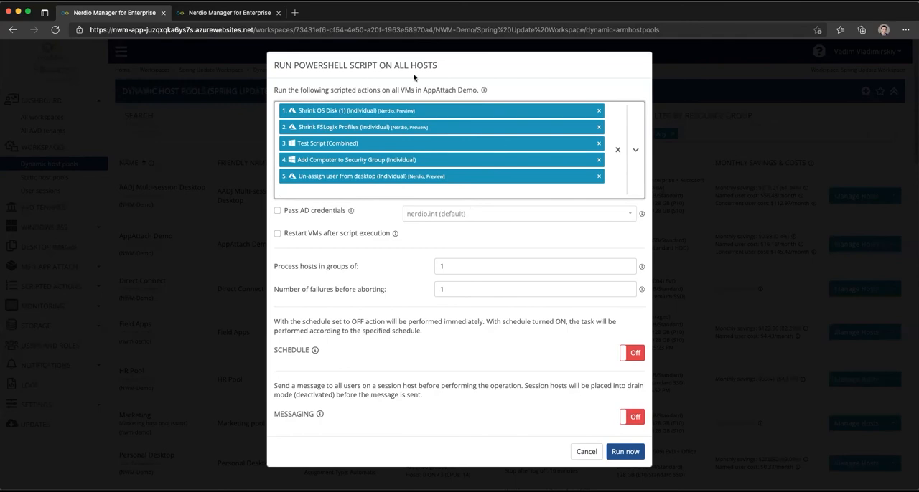
pyautogui.click(200, 200)
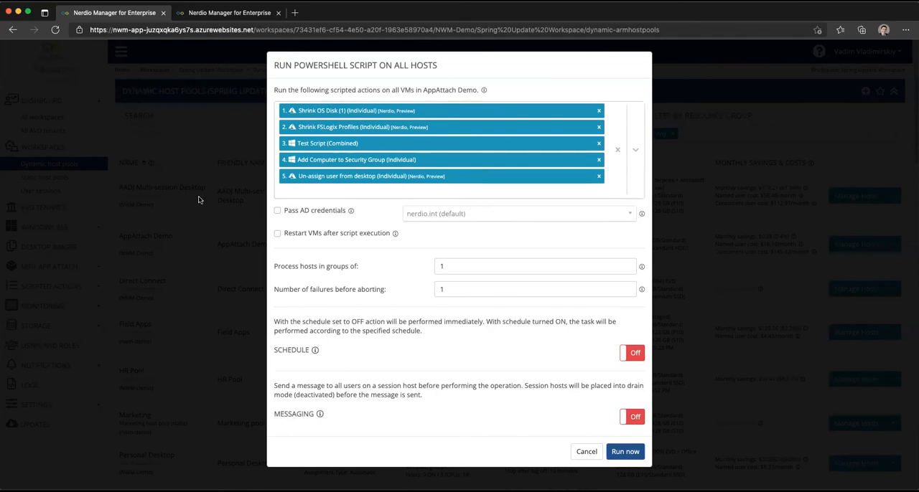
pyautogui.click(41, 192)
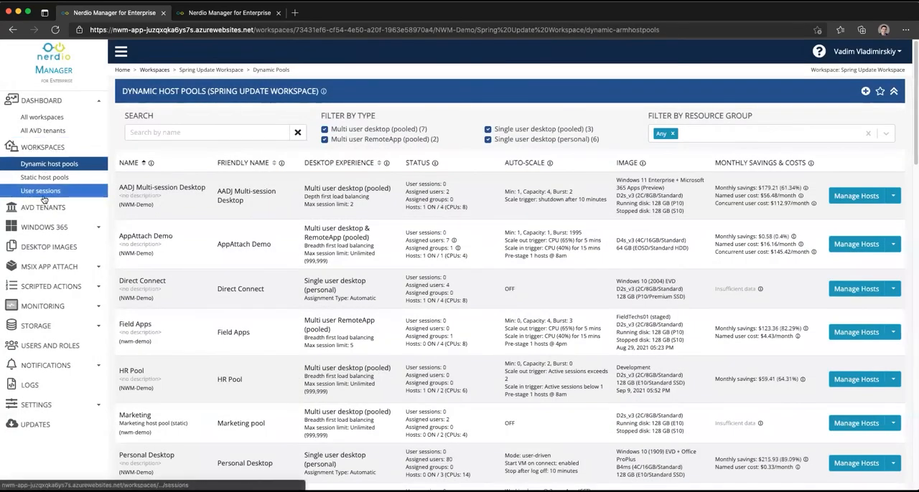
# Start adding a desktop image from the Azure library and enable running scripted actions for it
pyautogui.click(49, 246)
pyautogui.scroll(-10, 677, 424)
pyautogui.scroll(1, 847, 401)
pyautogui.scroll(4, 852, 368)
pyautogui.click(856, 345)
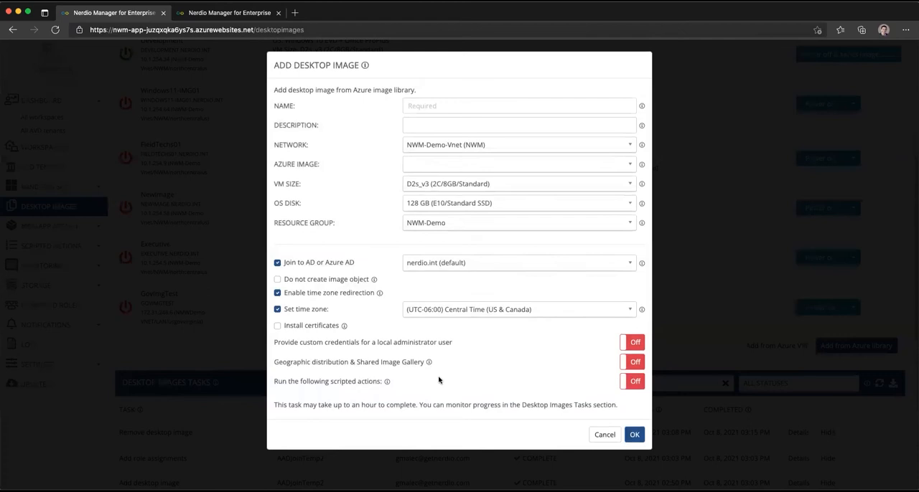
pyautogui.click(632, 381)
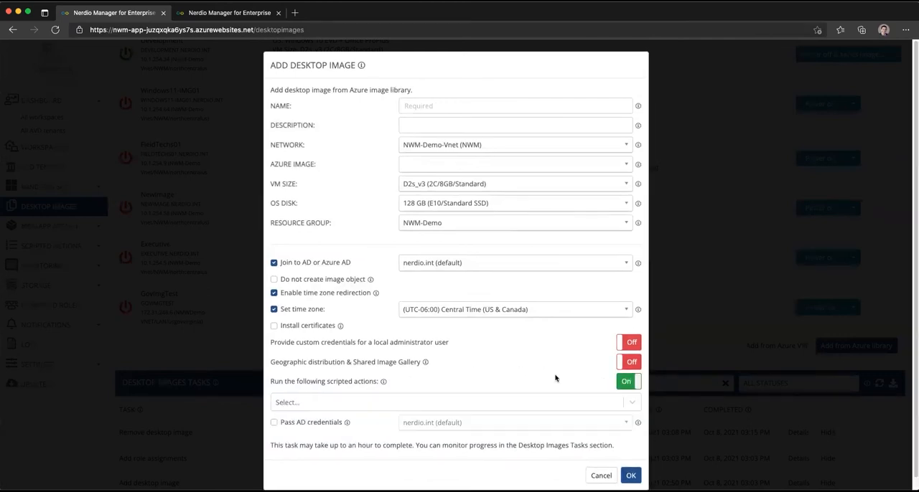
# Add the ACME Unregister Sophos Endpoint agent in Sophos Central (copy) scripted action to the new desktop image
pyautogui.scroll(-1, 503, 370)
pyautogui.click(339, 391)
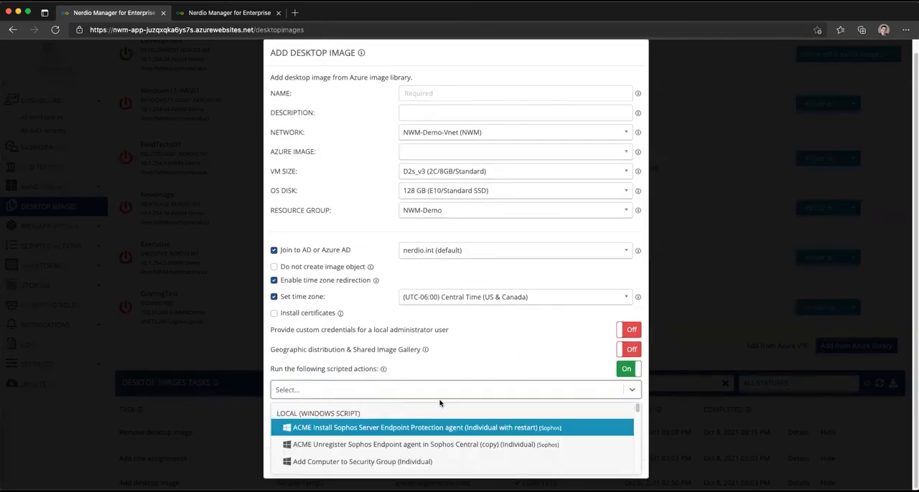
pyautogui.scroll(-5, 609, 419)
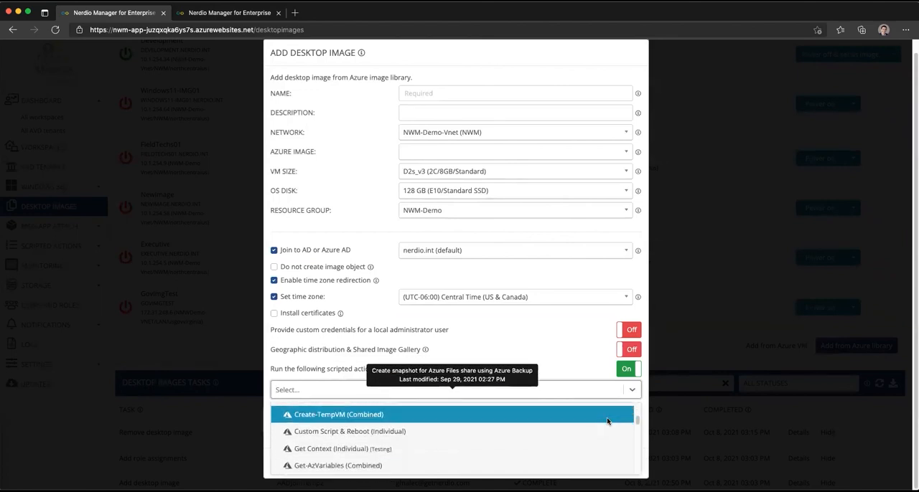
pyautogui.scroll(5, 606, 420)
pyautogui.click(440, 442)
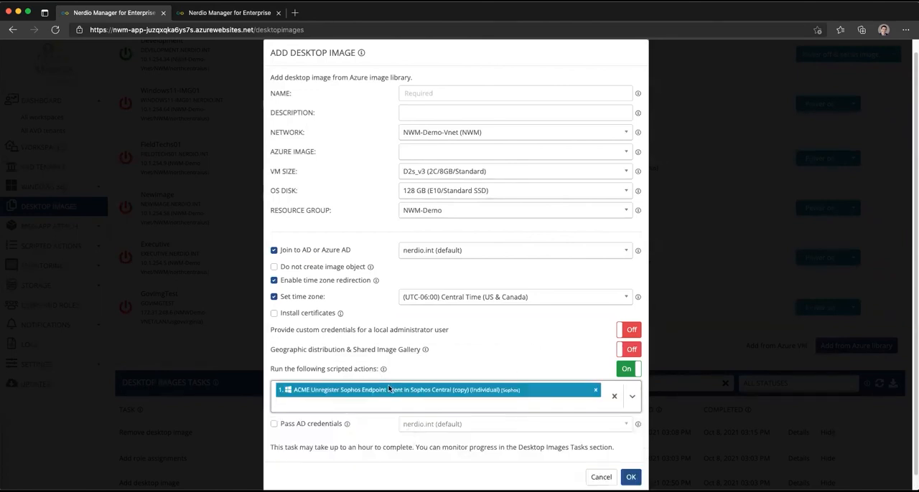
# Add the Shrink-FslogixVHDs scripted action and place it before the ACME Unregister Sophos Endpoint agent action
pyautogui.click(390, 402)
pyautogui.scroll(-3, 345, 402)
pyautogui.click(338, 431)
pyautogui.moveTo(305, 374); pyautogui.dragTo(303, 353)
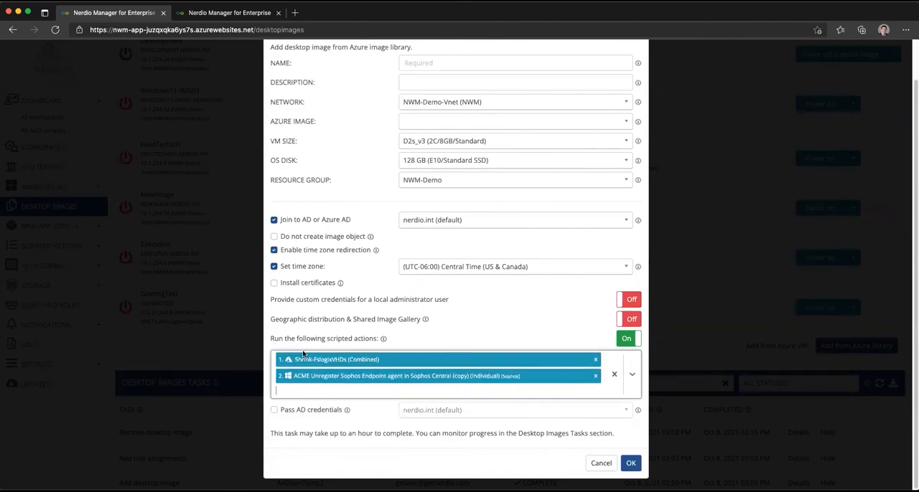